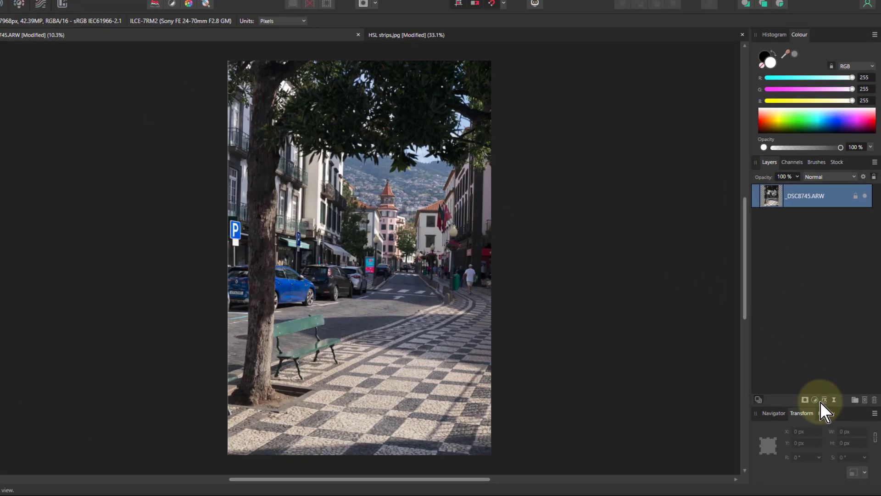
Step: Add a Curves adjustment layer to the street photo and duplicate it
{"action": "left_click", "coordinate": [818, 404]}
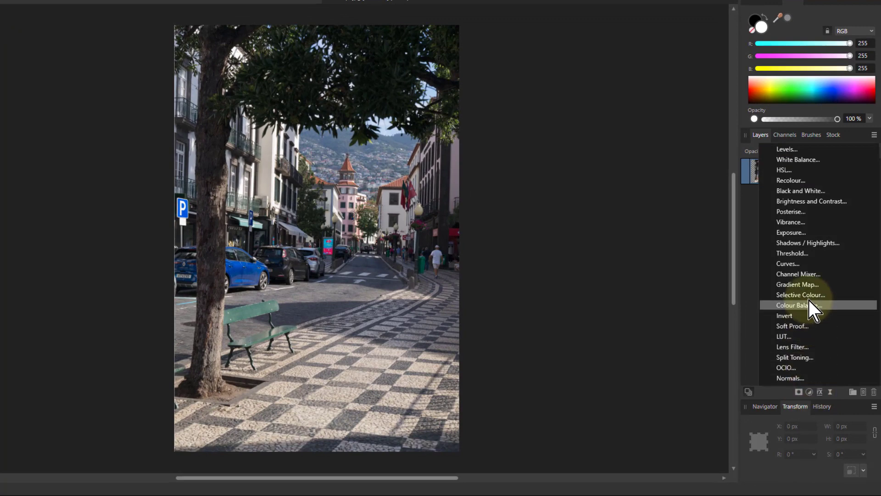
{"action": "left_click", "coordinate": [786, 266]}
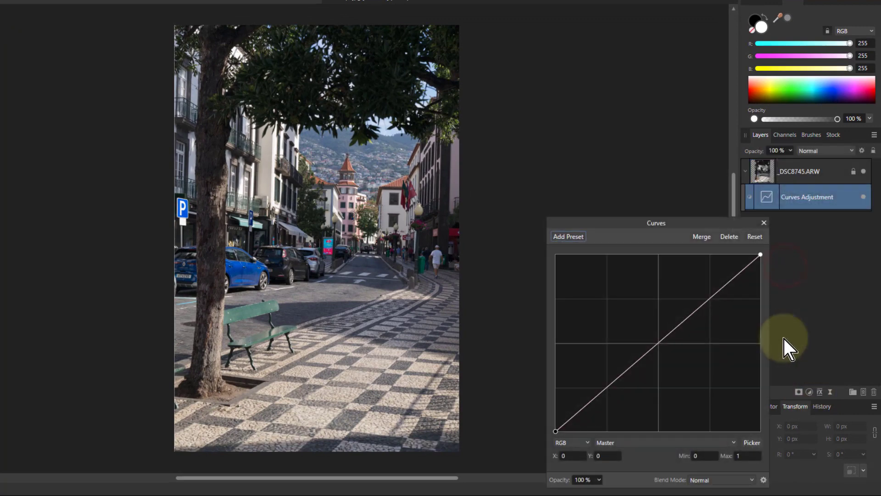
{"action": "left_click", "coordinate": [770, 196]}
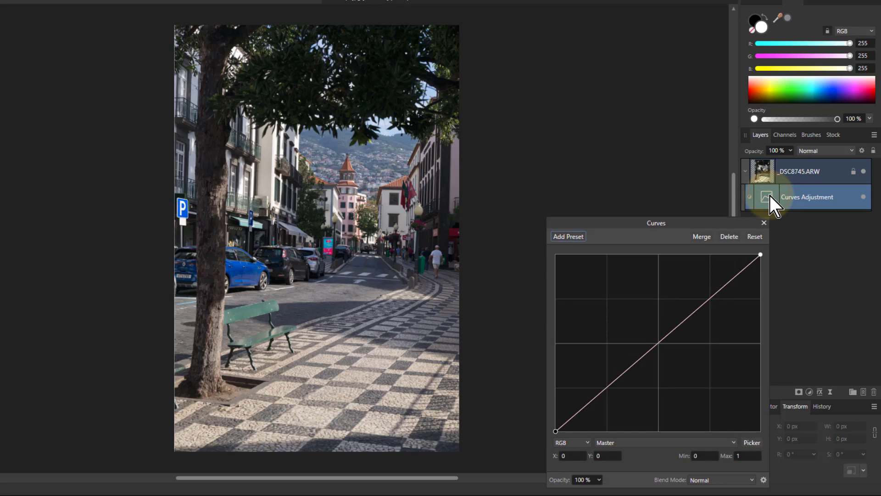
{"action": "key", "text": "ctrl+j"}
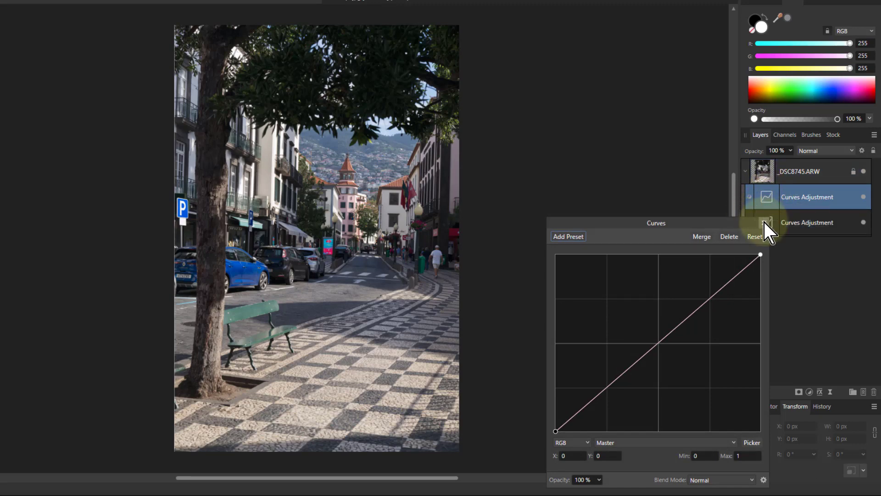
Step: Rename the two Curves layers 'Lights' and 'Darks'
{"action": "left_click", "coordinate": [766, 222]}
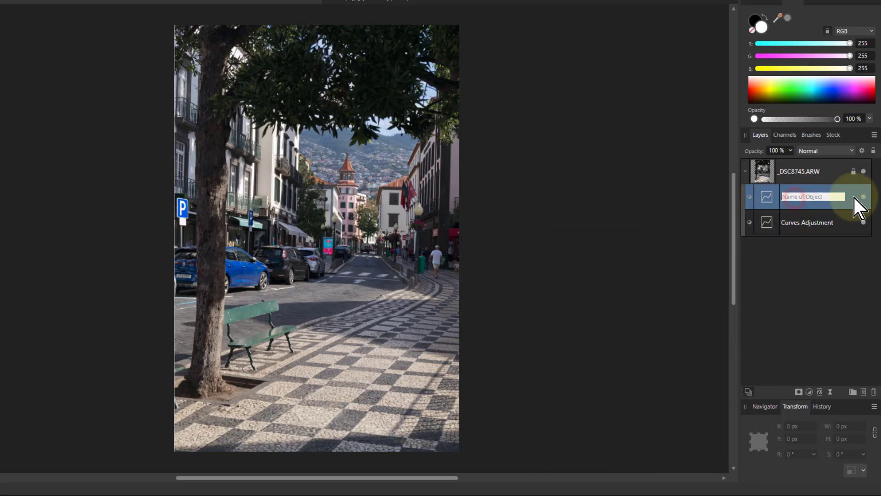
{"action": "type", "text": "Lights"}
{"action": "key", "text": "Return"}
{"action": "double_click", "coordinate": [795, 225]}
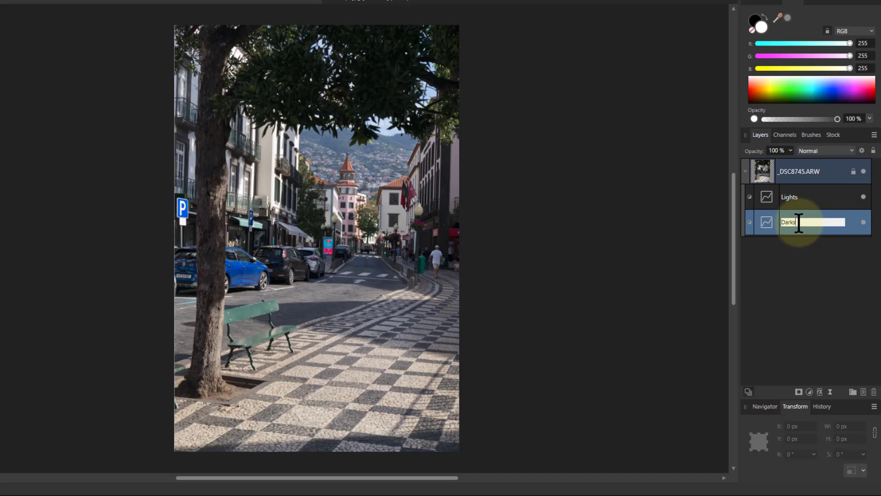
{"action": "key", "text": "Return"}
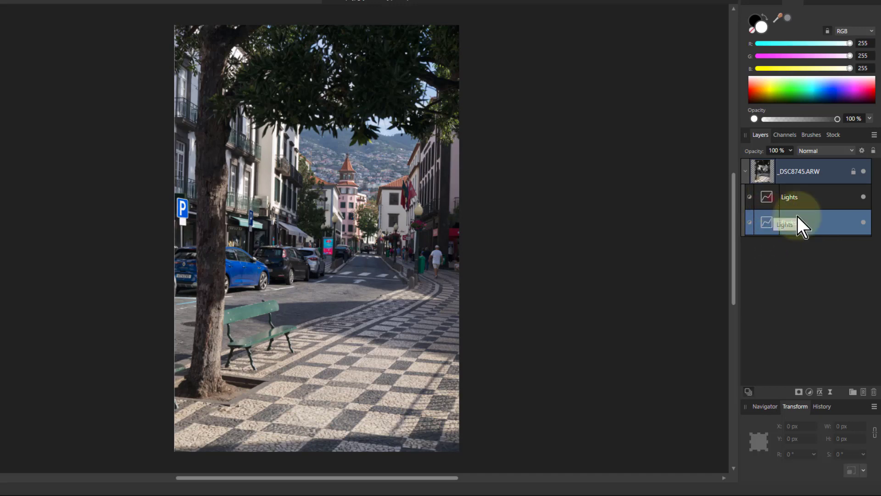
Step: Bow the Lights Master curve upward through about X 0.40, Y 0.72
{"action": "left_click_drag", "start_coordinate": [797, 216], "coordinate": [797, 202]}
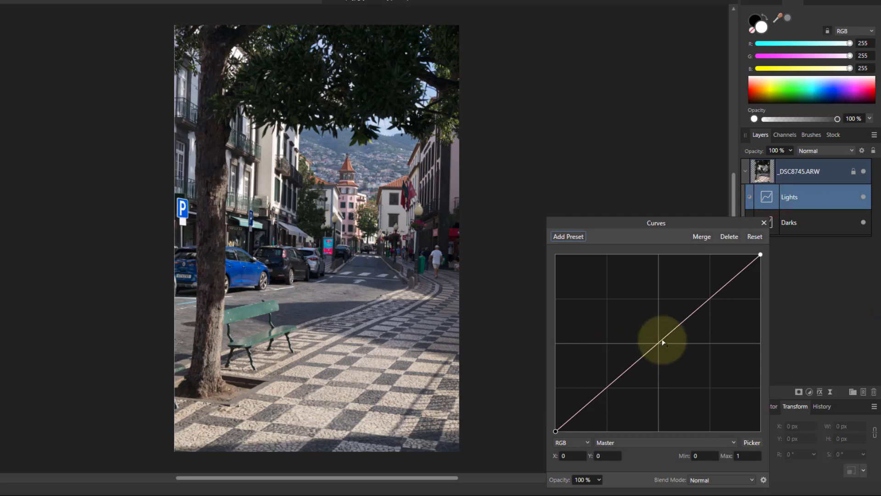
{"action": "left_click_drag", "start_coordinate": [663, 342], "coordinate": [638, 304]}
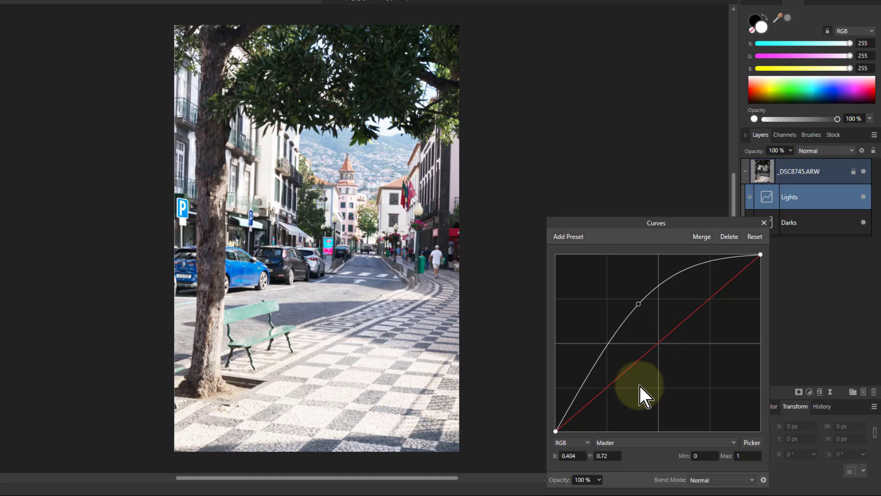
Step: Give the Lights layer a non-linear S-shaped underlying blend range, In 24.6% to Out 8.3%
{"action": "left_click", "coordinate": [764, 480]}
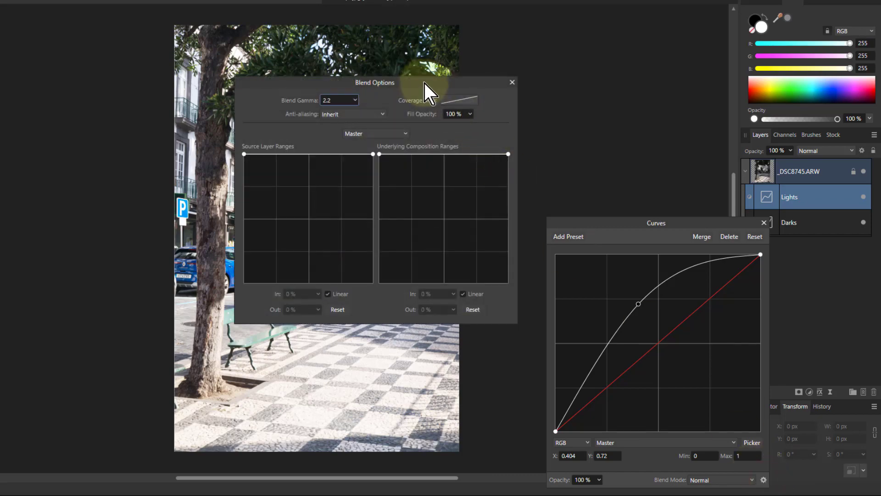
{"action": "left_click_drag", "start_coordinate": [424, 83], "coordinate": [646, 0]}
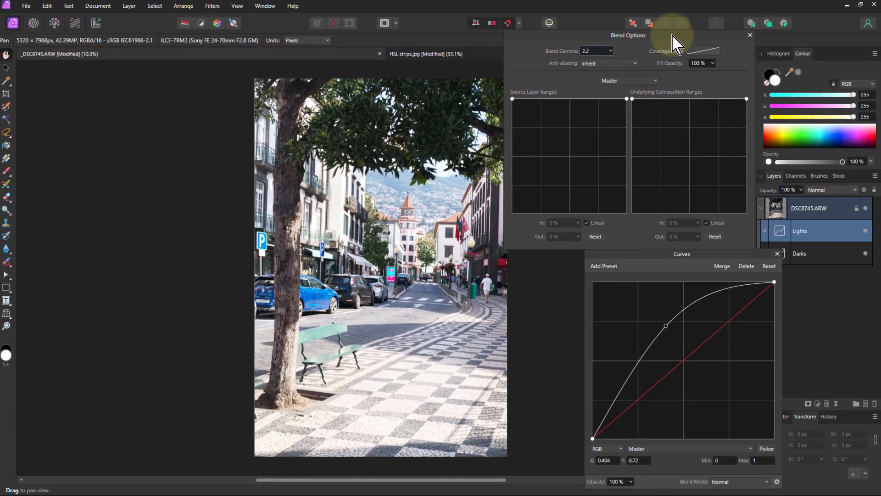
{"action": "left_click", "coordinate": [597, 50]}
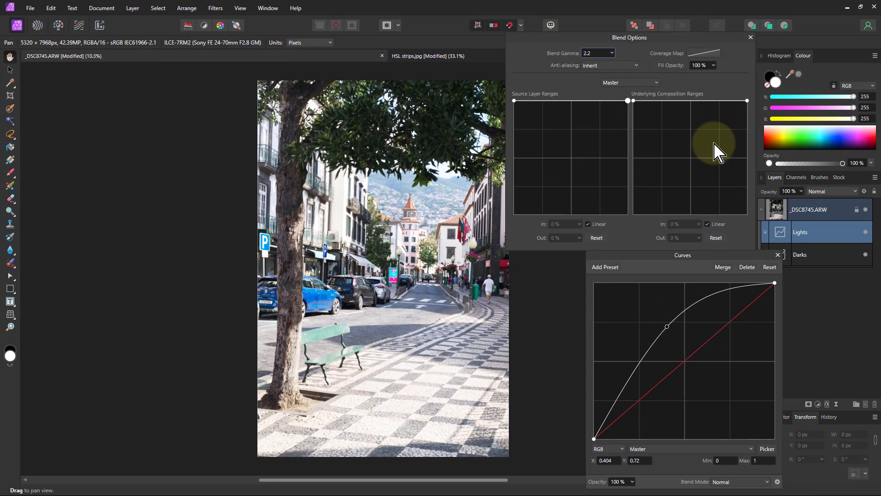
{"action": "left_click_drag", "start_coordinate": [633, 100], "coordinate": [630, 254]}
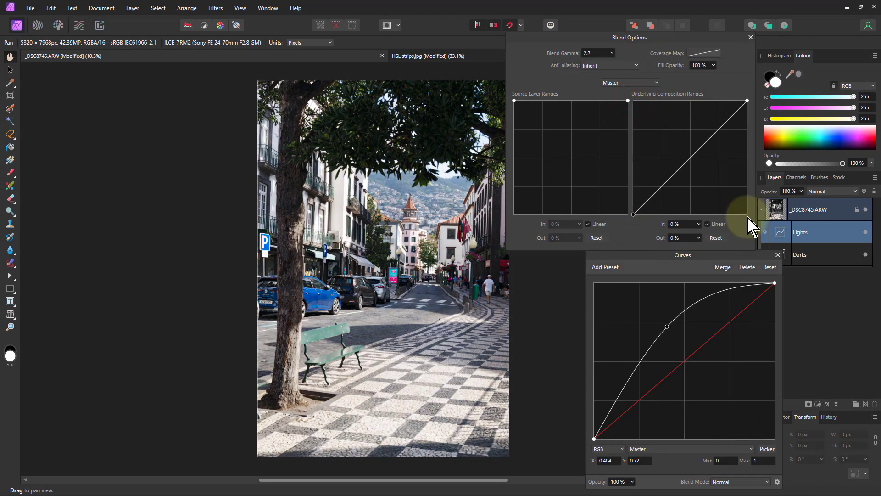
{"action": "left_click", "coordinate": [708, 225]}
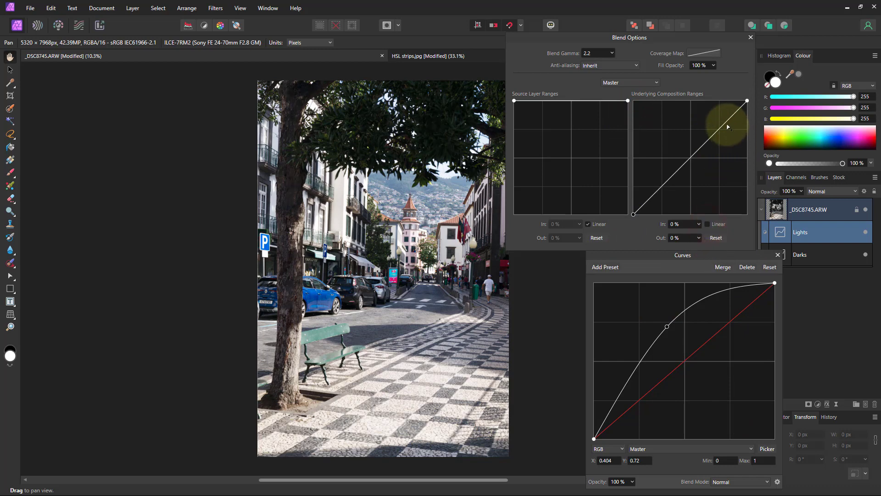
{"action": "left_click_drag", "start_coordinate": [725, 125], "coordinate": [722, 109]}
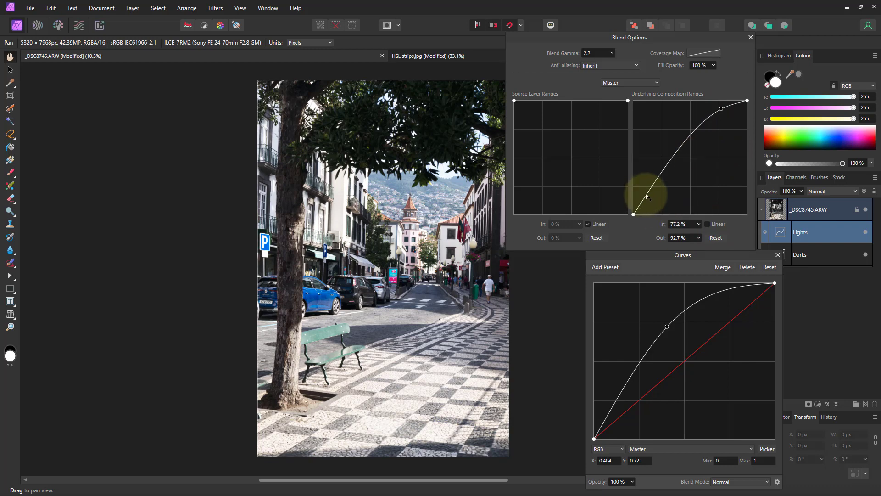
{"action": "left_click_drag", "start_coordinate": [647, 195], "coordinate": [661, 206]}
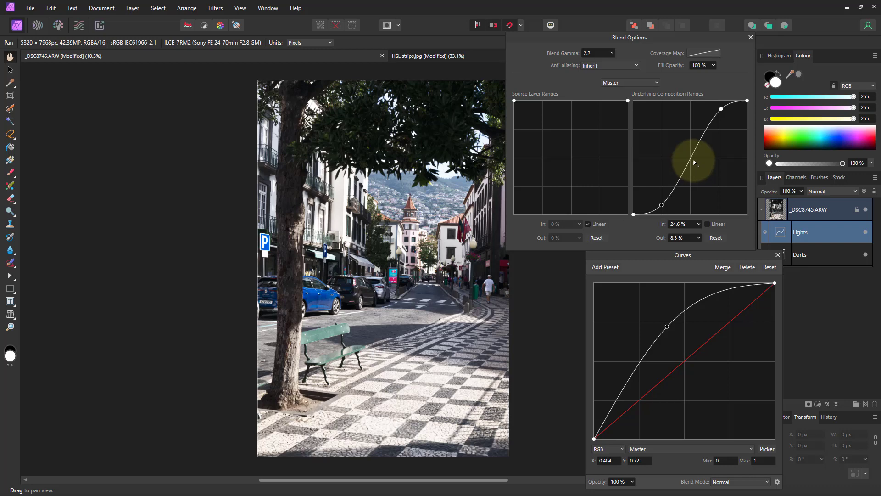
{"action": "left_click", "coordinate": [867, 233]}
{"action": "left_click", "coordinate": [866, 233]}
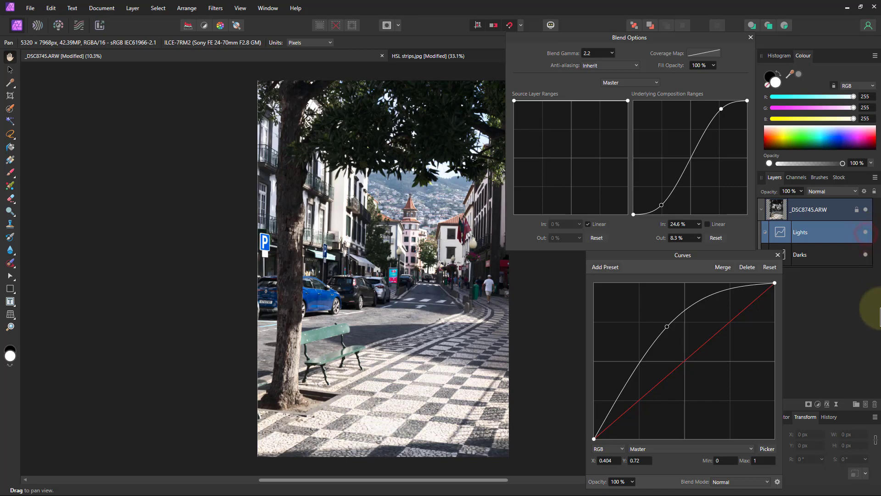
Step: Pull the Darks curve down and shape its non-linear underlying blend range into a falling S-curve
{"action": "left_click", "coordinate": [801, 254]}
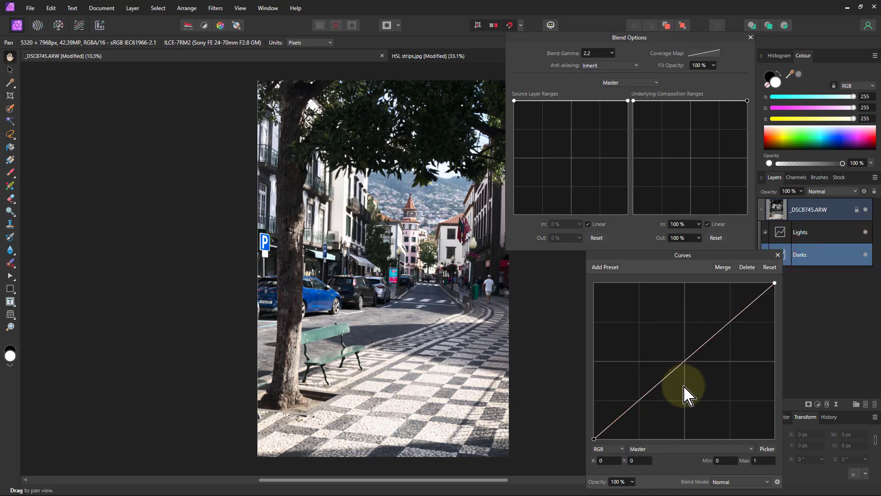
{"action": "left_click_drag", "start_coordinate": [683, 361], "coordinate": [718, 382]}
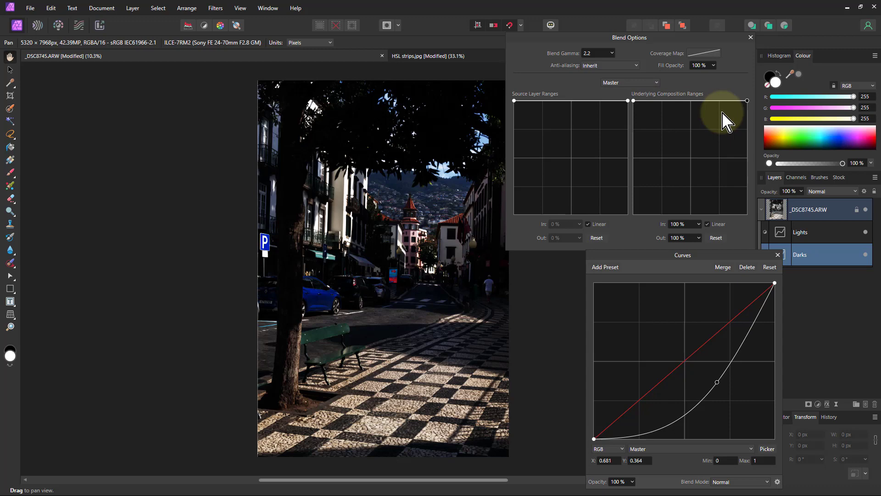
{"action": "left_click_drag", "start_coordinate": [746, 101], "coordinate": [752, 215]}
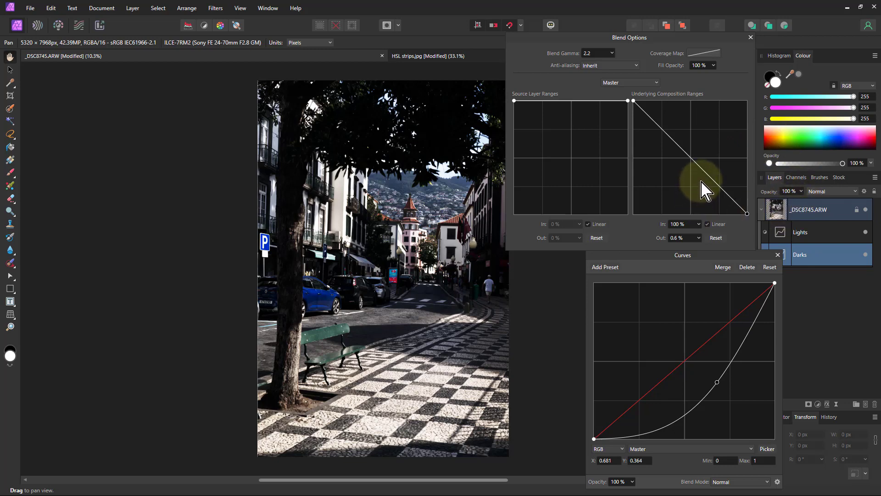
{"action": "mouse_move", "coordinate": [655, 123]}
{"action": "left_mouse_down"}
{"action": "mouse_move", "coordinate": [666, 129]}
{"action": "mouse_move", "coordinate": [667, 115]}
{"action": "left_mouse_up"}
{"action": "left_click_drag", "start_coordinate": [725, 194], "coordinate": [716, 199]}
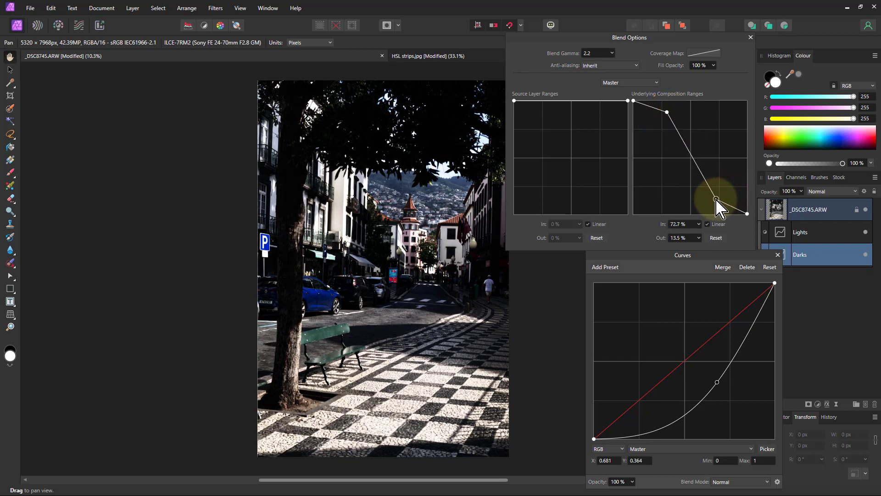
{"action": "left_click", "coordinate": [707, 224]}
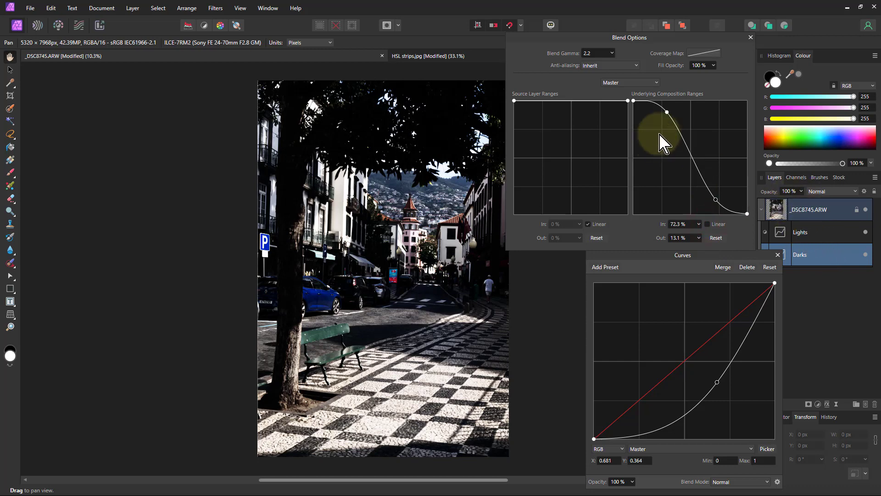
{"action": "left_click_drag", "start_coordinate": [667, 113], "coordinate": [661, 110]}
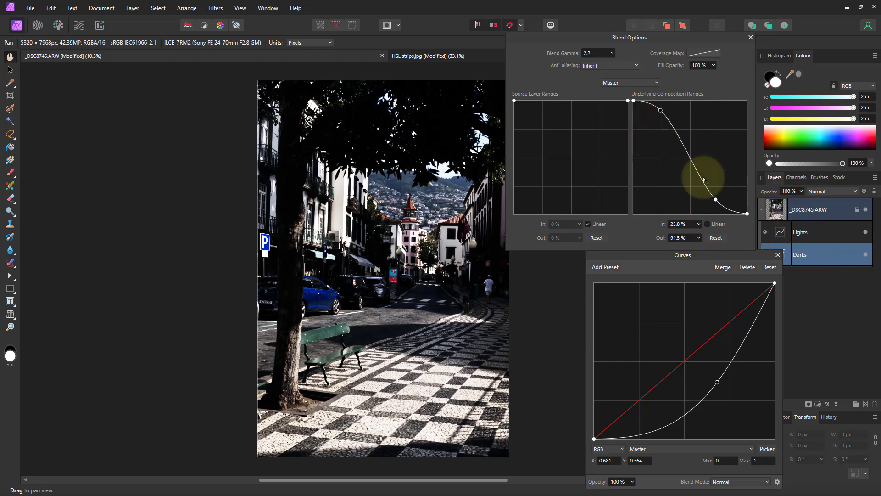
{"action": "left_click_drag", "start_coordinate": [716, 201], "coordinate": [718, 199]}
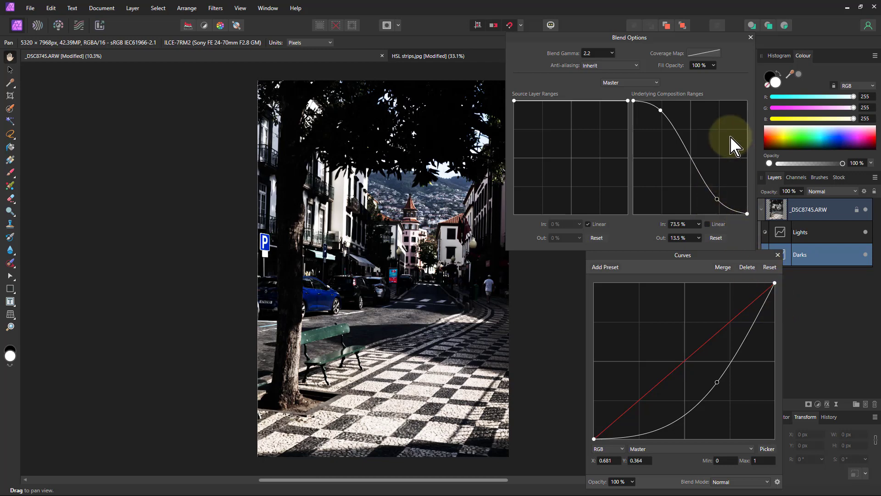
Step: Try the Darks layer at 82% opacity, then return it to 100%
{"action": "left_click", "coordinate": [751, 38]}
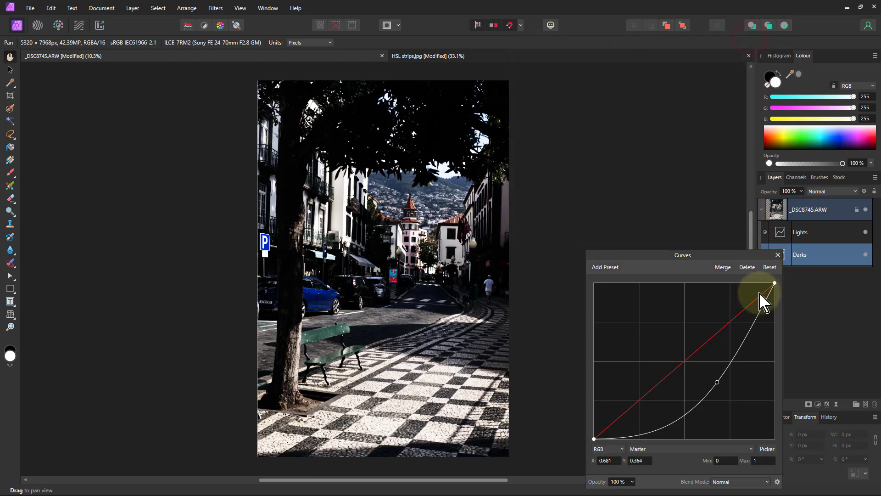
{"action": "left_click", "coordinate": [802, 191]}
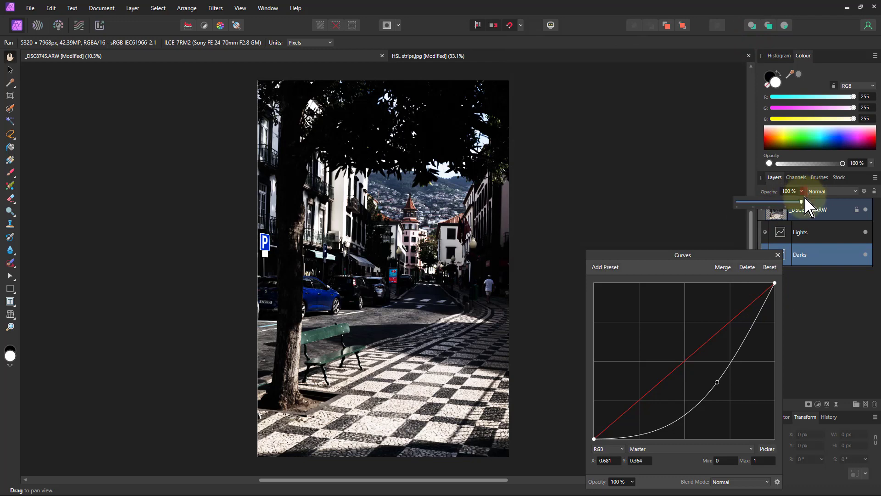
{"action": "mouse_move", "coordinate": [802, 202]}
{"action": "left_mouse_down"}
{"action": "mouse_move", "coordinate": [779, 207]}
{"action": "mouse_move", "coordinate": [792, 210]}
{"action": "left_mouse_up"}
{"action": "left_click", "coordinate": [780, 258]}
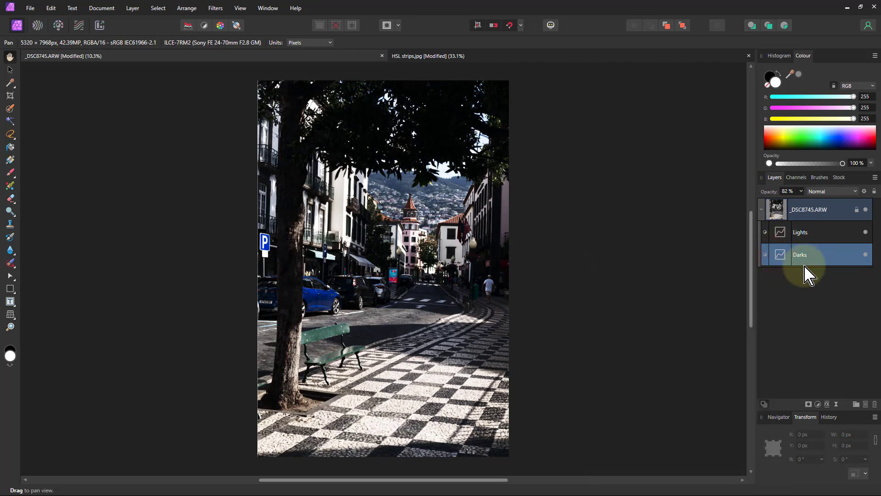
{"action": "left_click", "coordinate": [802, 192]}
{"action": "left_click_drag", "start_coordinate": [805, 200], "coordinate": [850, 205]}
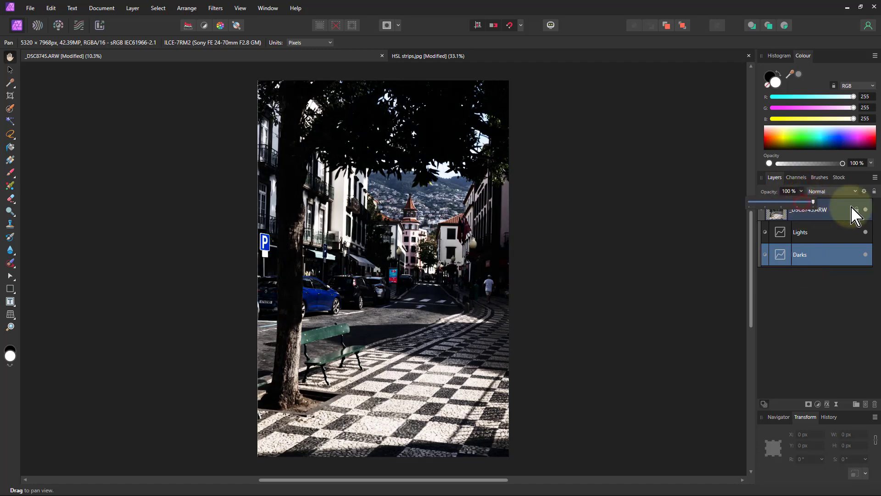
Step: Ease the Darks curve point up to X 0.651, Y 0.434
{"action": "double_click", "coordinate": [785, 257]}
{"action": "mouse_move", "coordinate": [717, 382]}
{"action": "left_mouse_down"}
{"action": "mouse_move", "coordinate": [732, 384]}
{"action": "mouse_move", "coordinate": [717, 373]}
{"action": "mouse_move", "coordinate": [716, 388]}
{"action": "mouse_move", "coordinate": [711, 371]}
{"action": "left_mouse_up"}
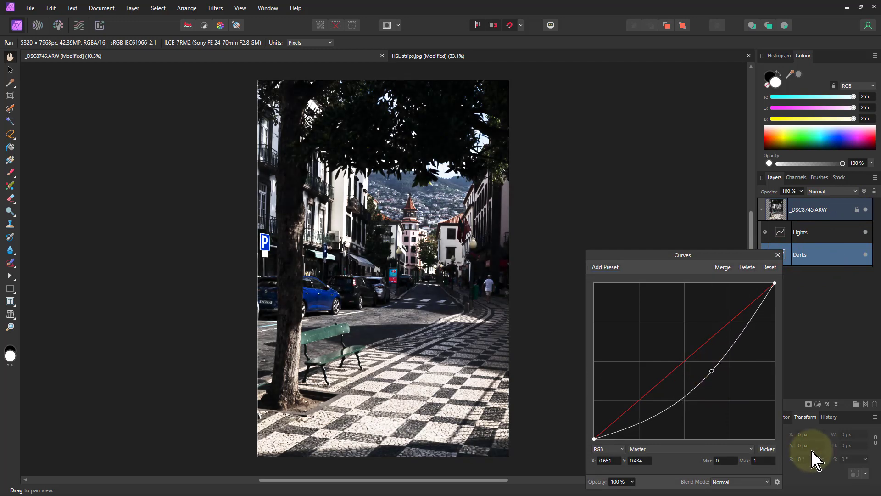
{"action": "left_click", "coordinate": [778, 255]}
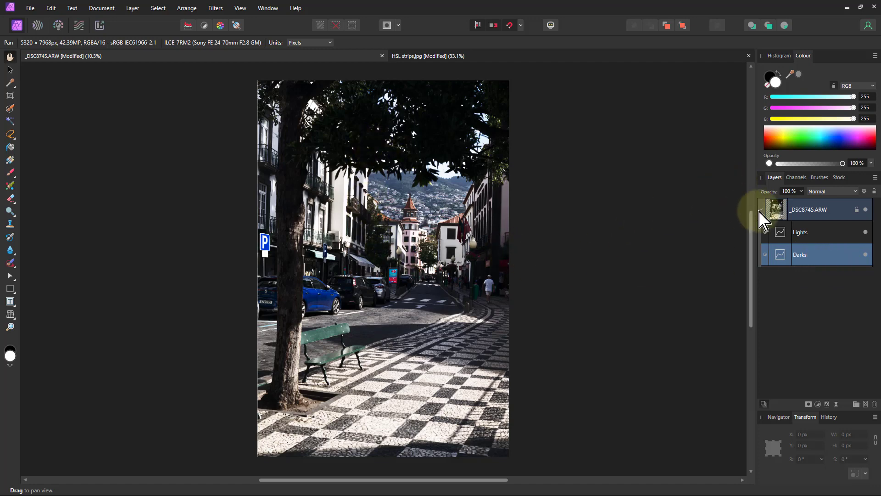
Step: Add an HSL adjustment to the _DSC8745.ARW layer with Saturation Shift -63%
{"action": "left_click", "coordinate": [777, 209]}
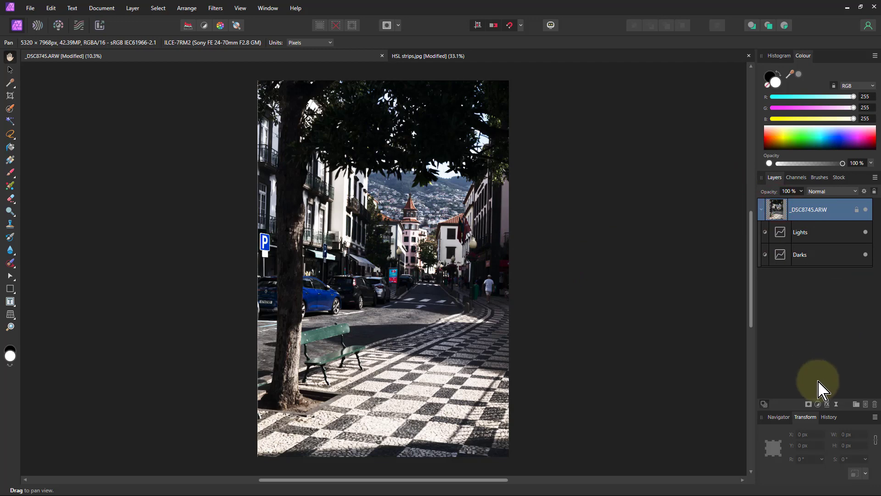
{"action": "left_click", "coordinate": [818, 404]}
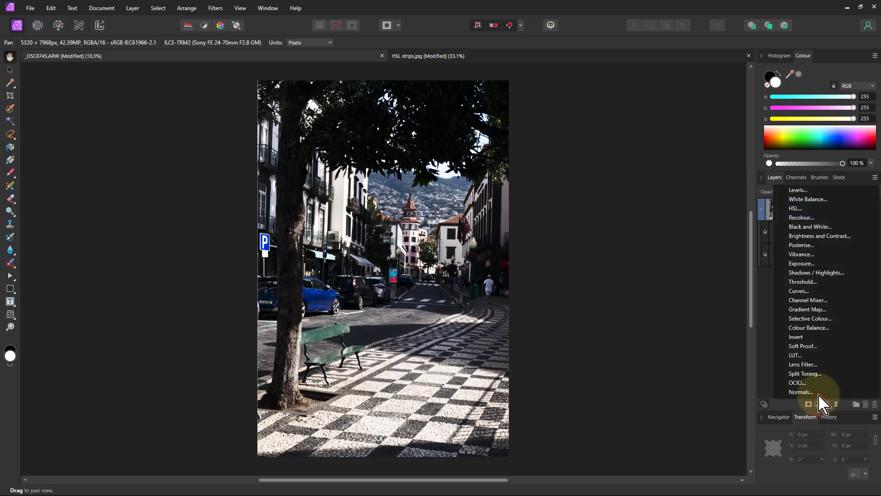
{"action": "left_click", "coordinate": [815, 211]}
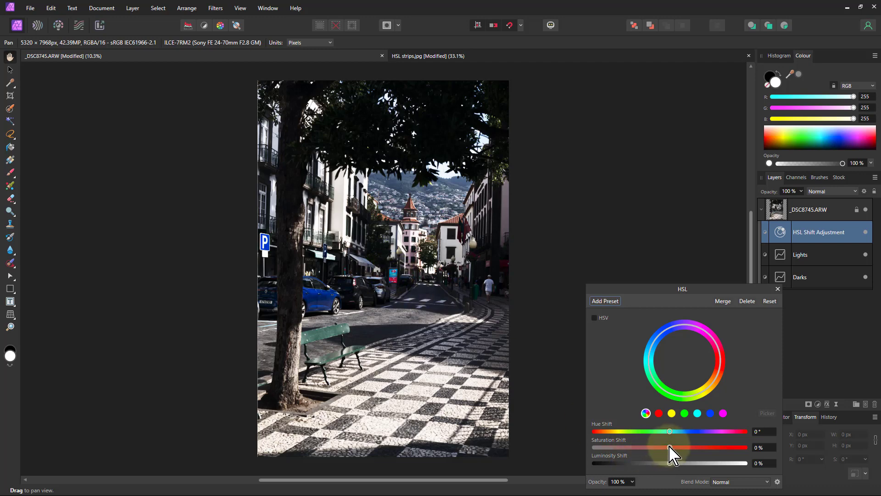
{"action": "left_click_drag", "start_coordinate": [670, 448], "coordinate": [624, 449]}
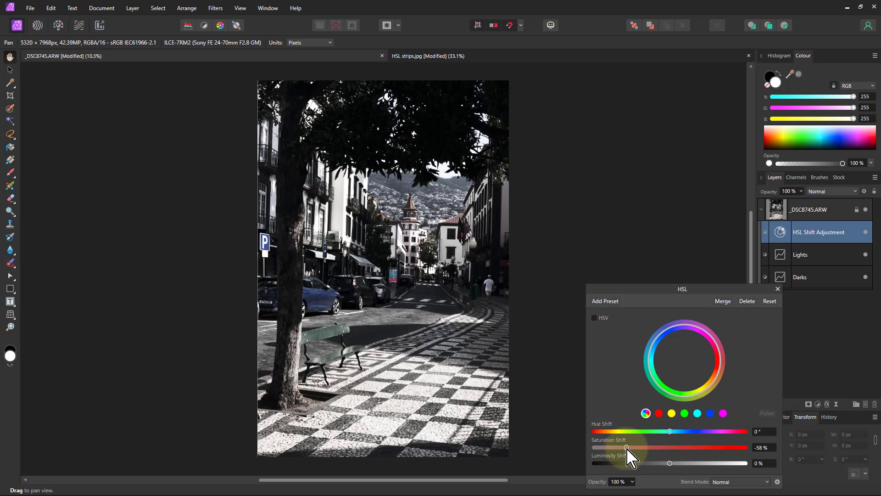
{"action": "left_click_drag", "start_coordinate": [627, 449], "coordinate": [623, 449]}
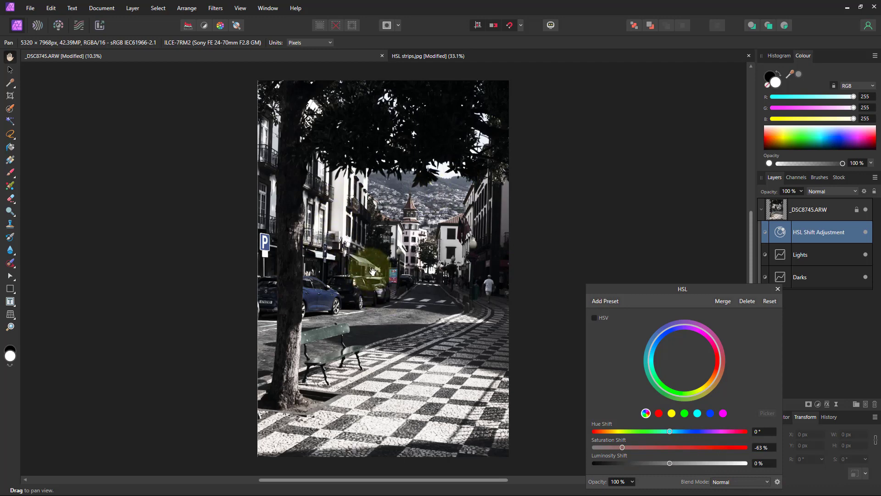
{"action": "left_click", "coordinate": [778, 289]}
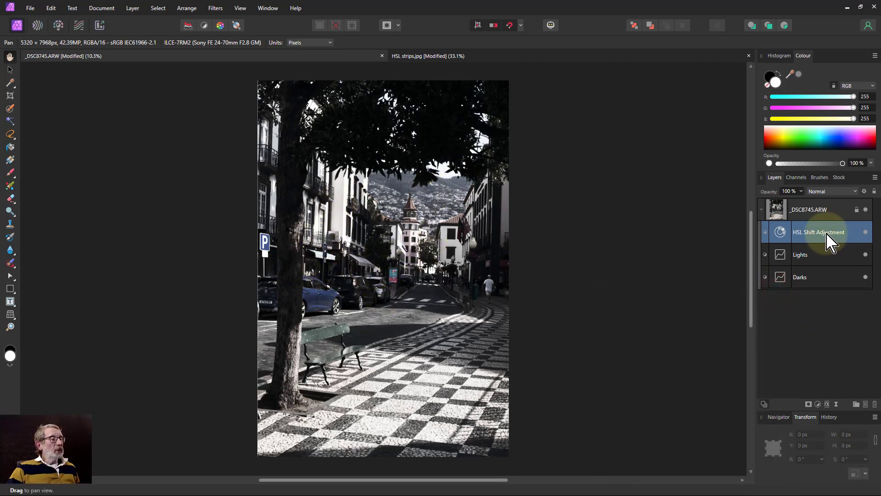
{"action": "left_click", "coordinate": [818, 281], "text": "shift"}
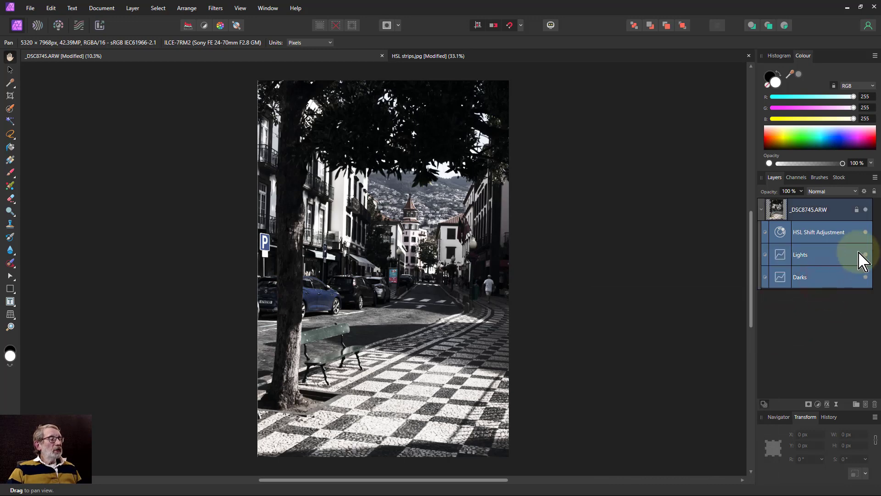
{"action": "left_click", "coordinate": [866, 232]}
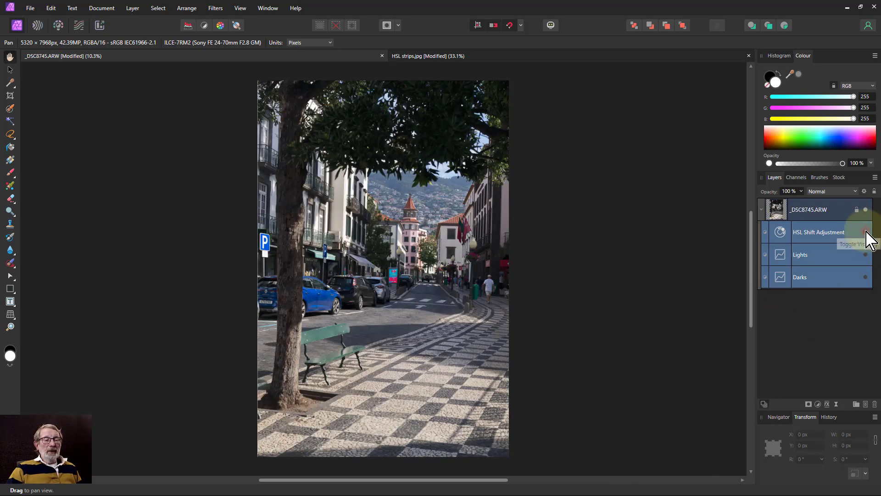
{"action": "left_click", "coordinate": [867, 232]}
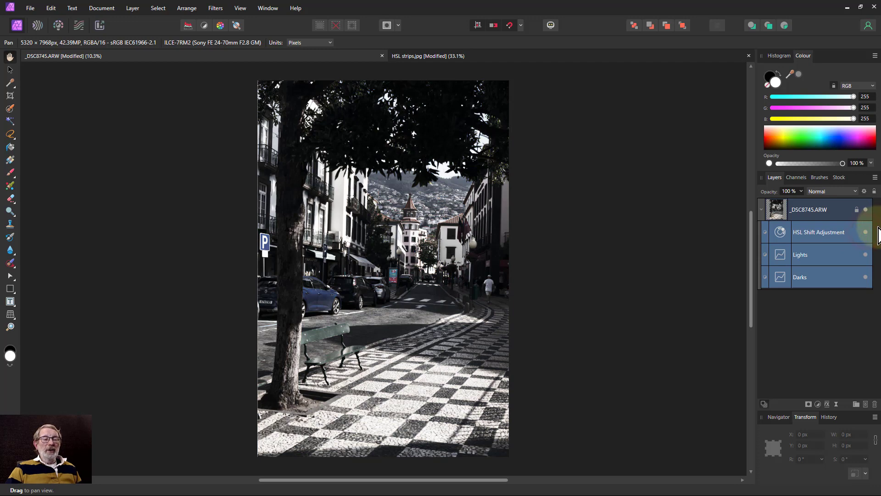